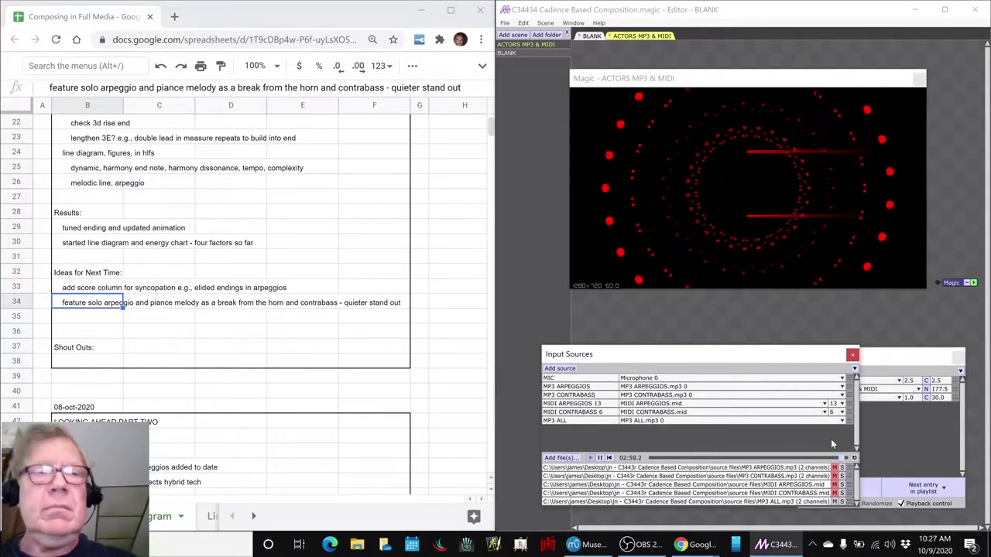
Dismiss the OBS stream information popup and scroll the session notes up to row 16.
key("alt+Tab")
key("Tab")
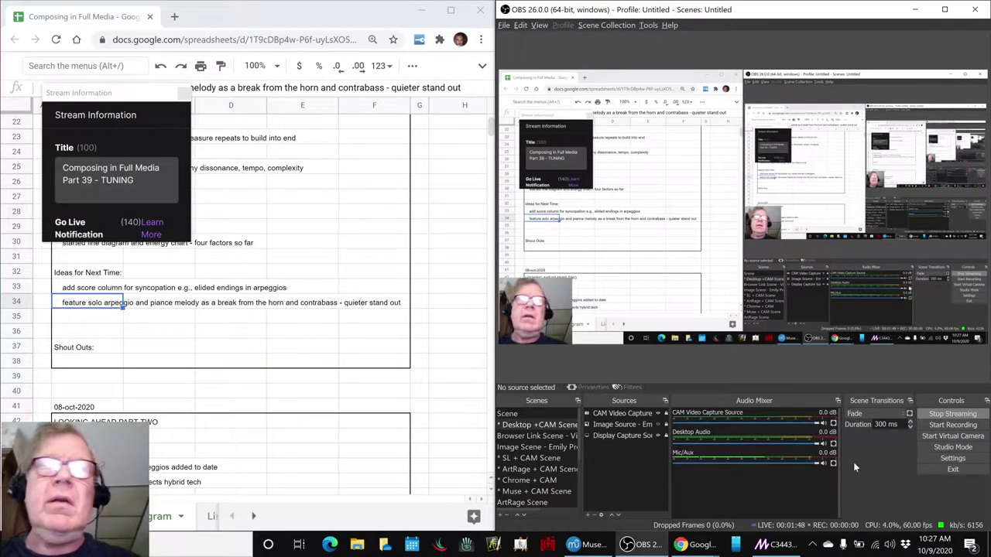
left_click(647, 545)
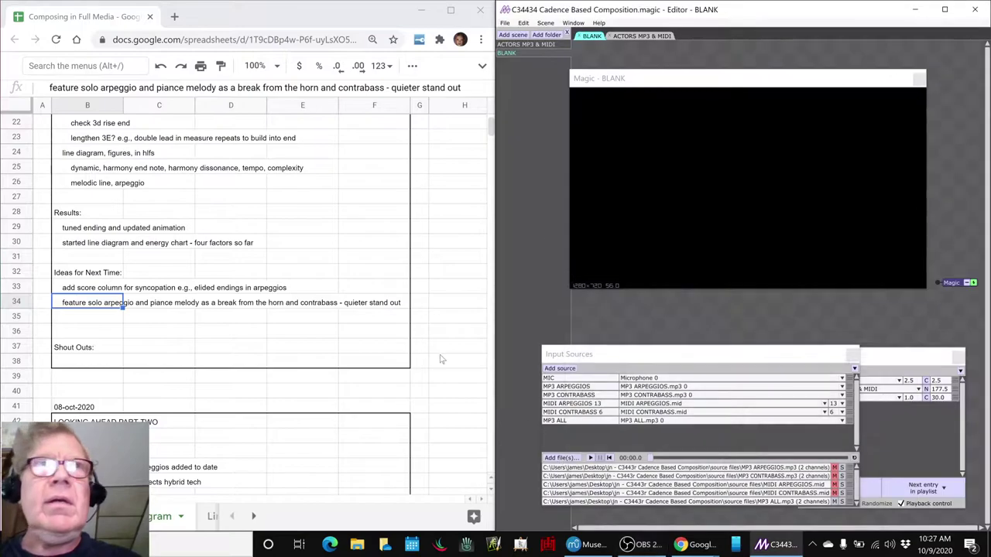
scroll(224, 249, "up", 2)
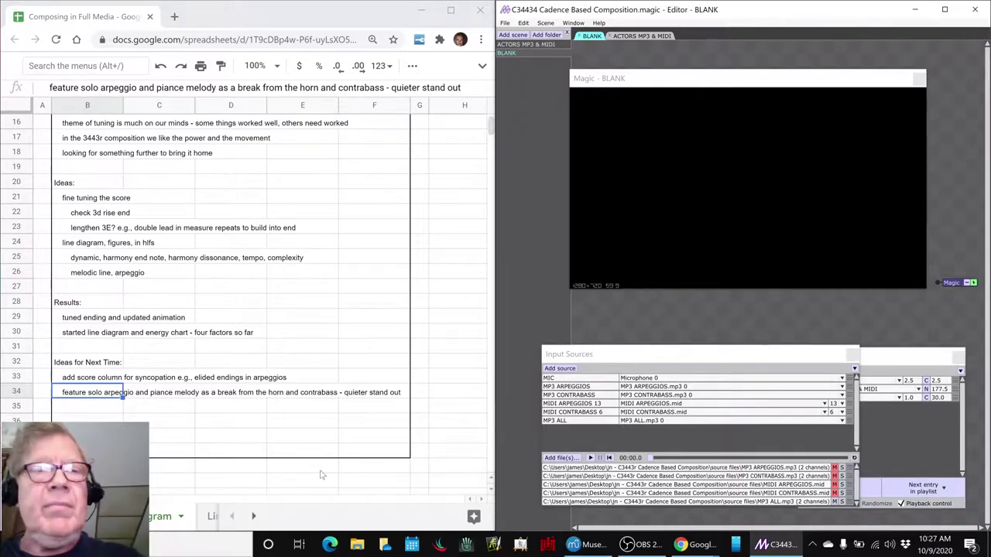
Bring both spreadsheet windows forward, select the 3443r Composition Energy Chart, then raise the MuseScore score.
key("alt+Tab")
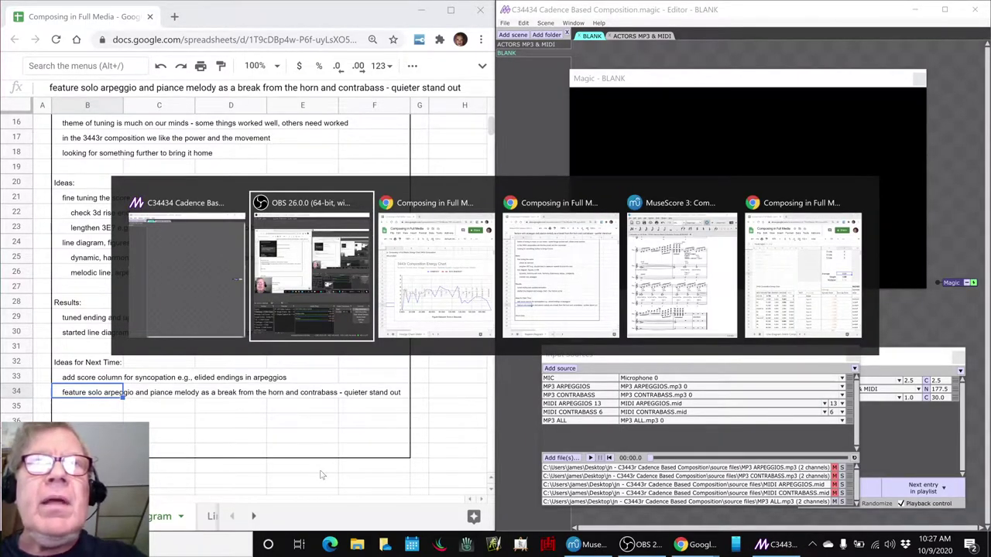
key("Tab")
key("Tab")
key("Tab")
key("Tab")
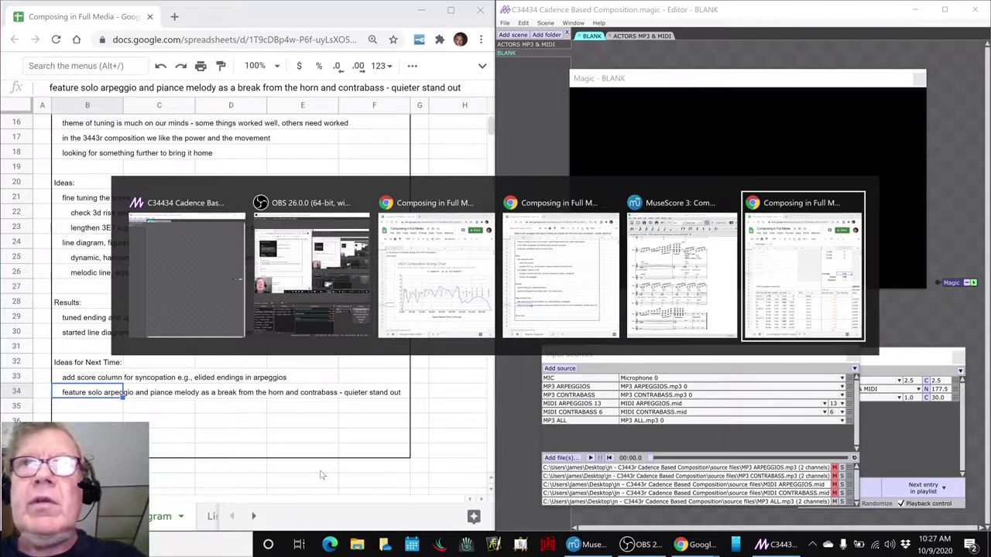
key("alt+Tab")
key("Tab")
key("Tab")
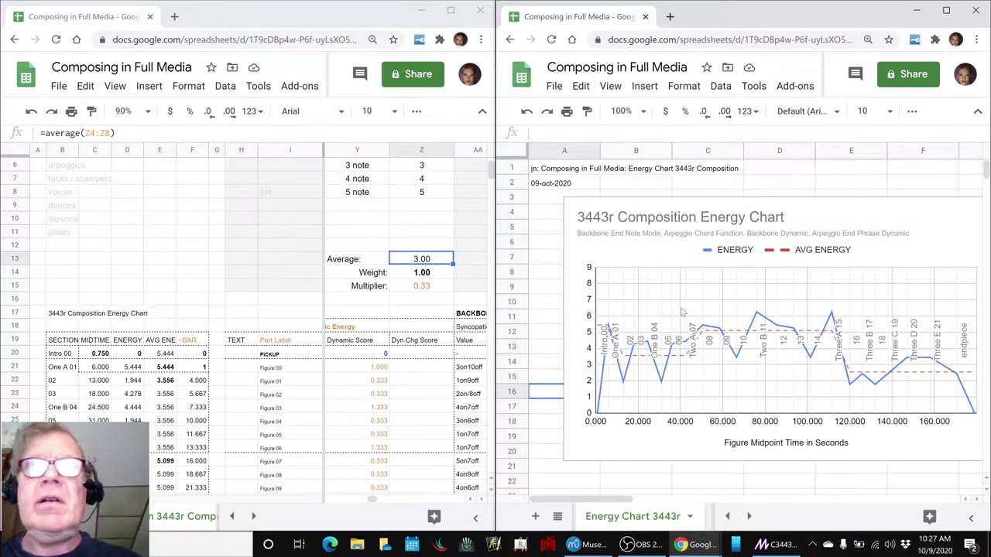
left_click(641, 240)
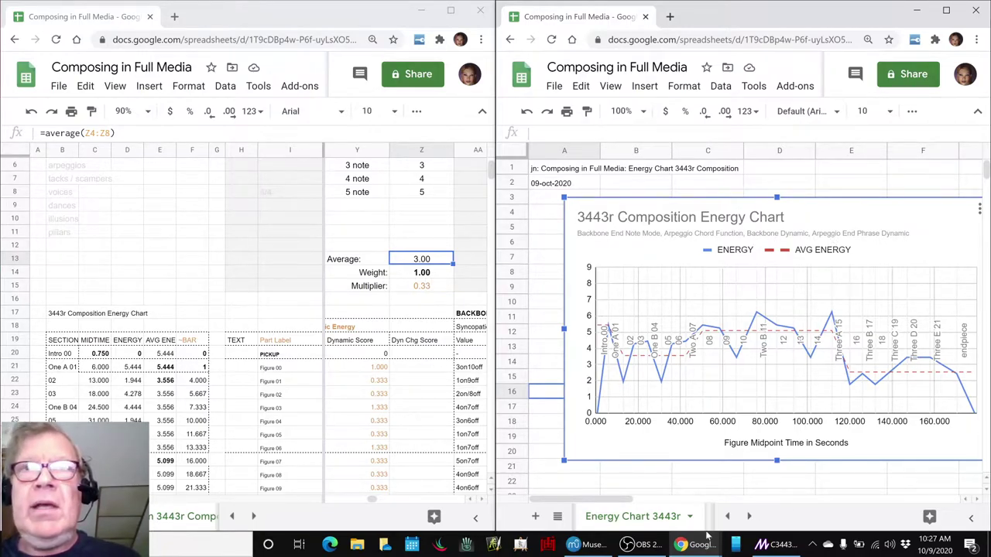
left_click(588, 544)
scroll(743, 367, "down", 3)
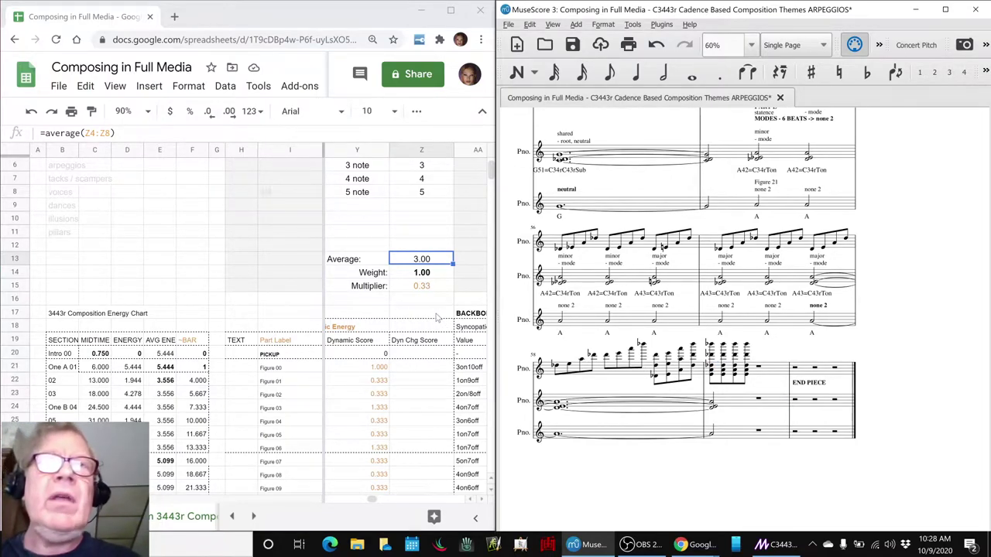
key("alt+Tab")
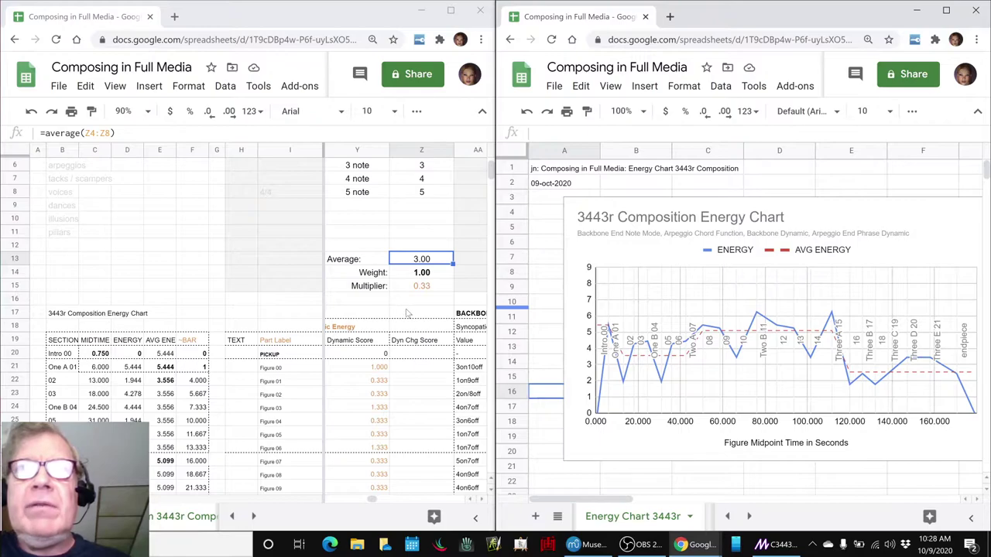
Set the Z14 factor weight to 0 to drop it from the chart, then restore it to 1.
left_click(424, 273)
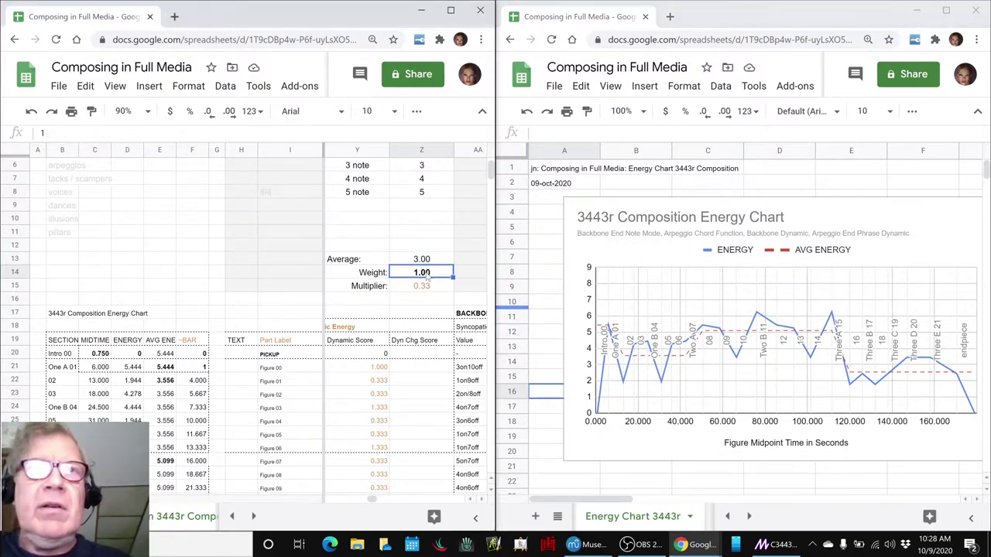
type("0")
key("Return")
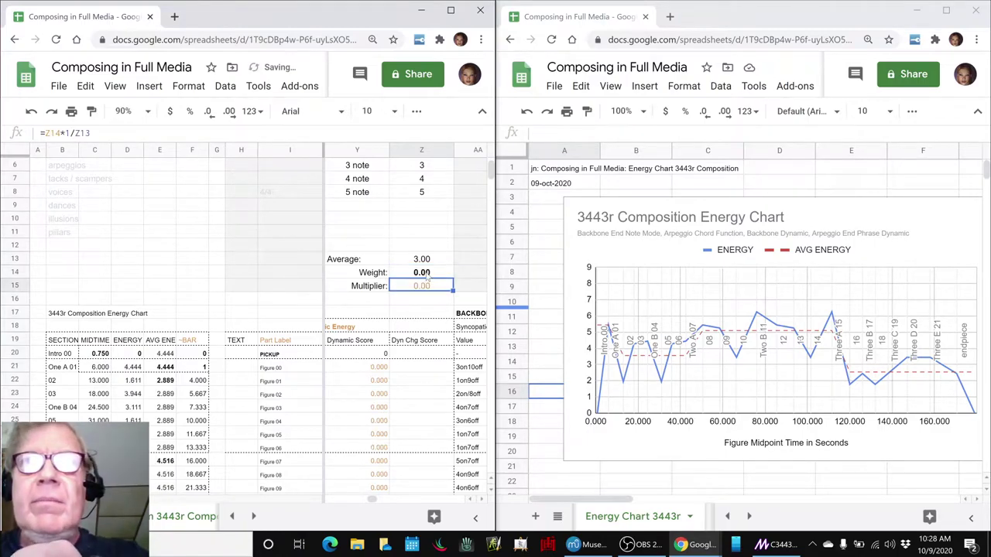
left_click(424, 273)
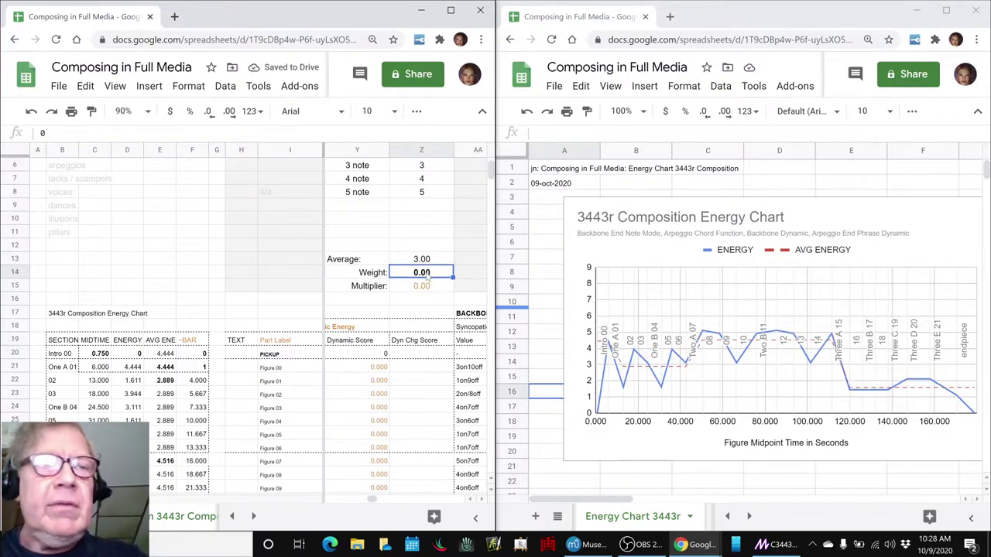
type("1")
key("Return")
Set the chord function weight in T14 to 0, then restore it to 1.
scroll(426, 276, "left", 3)
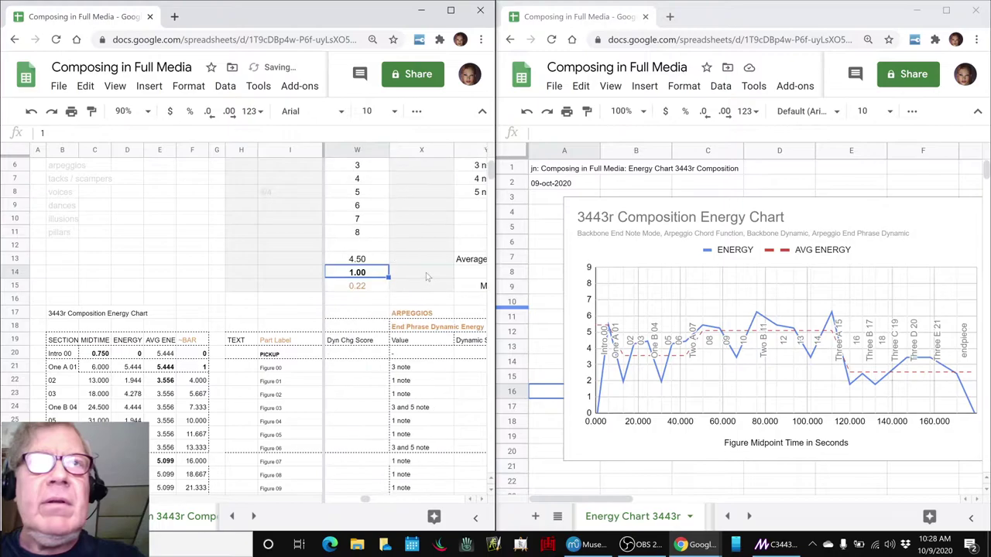
left_click(427, 276)
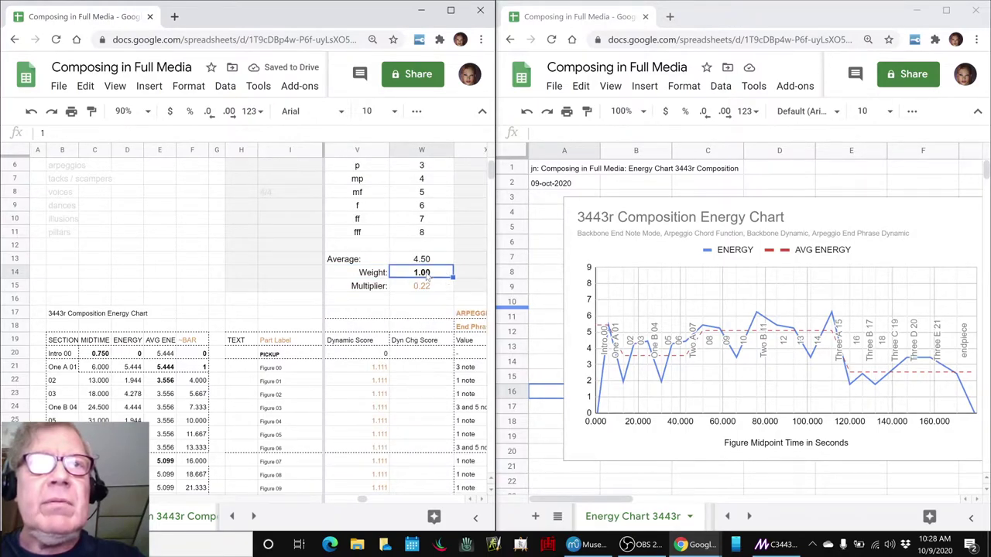
key("Left")
key("Left")
key("Left")
type("0")
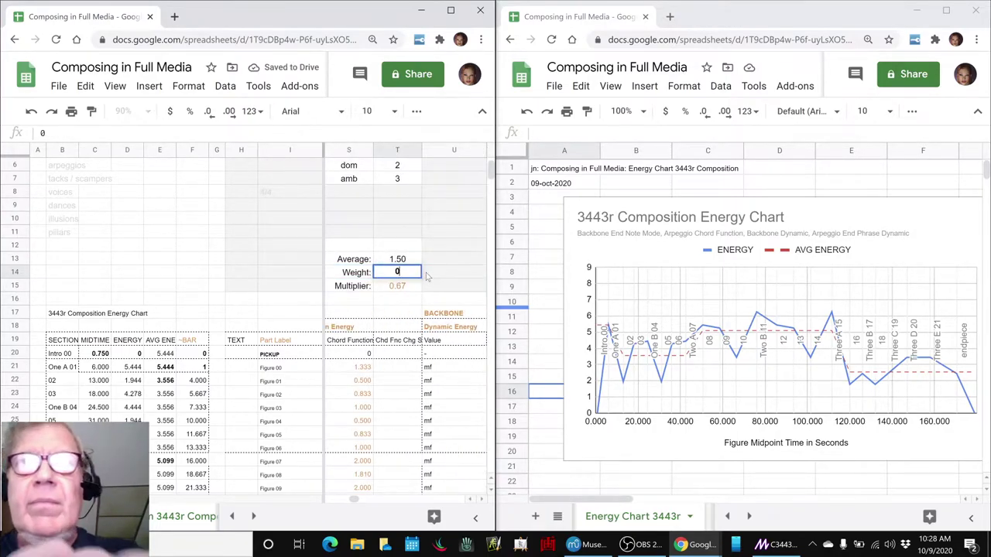
key("Return")
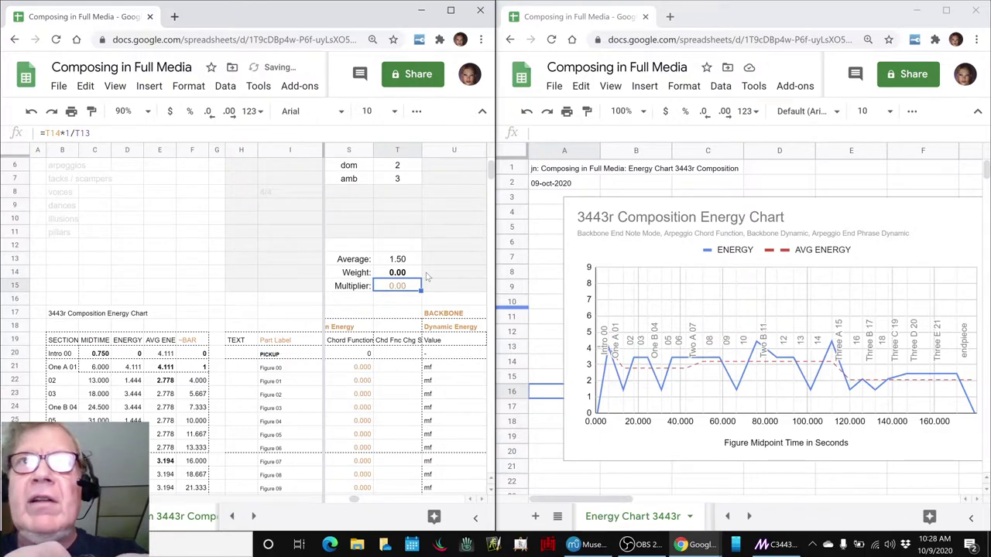
key("Up")
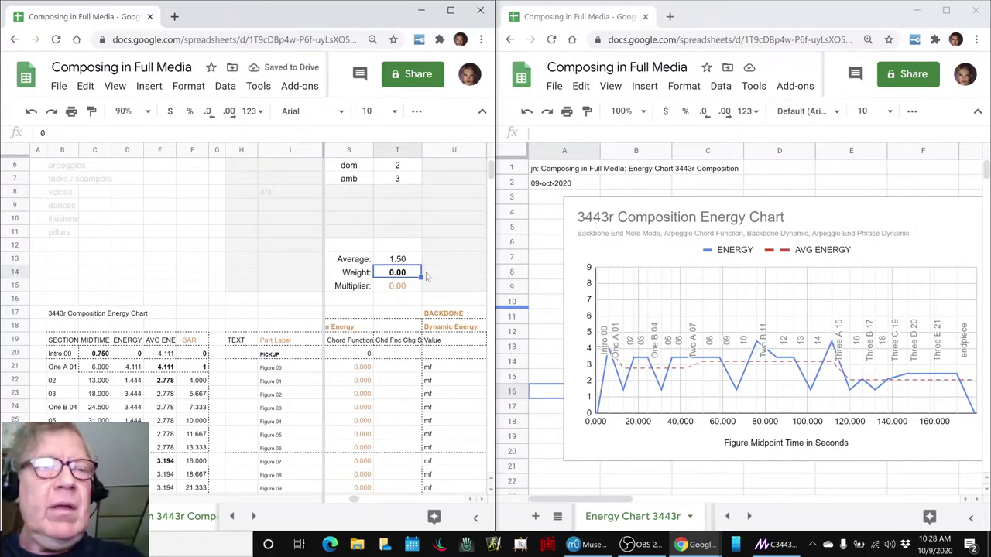
type("1")
key("Return")
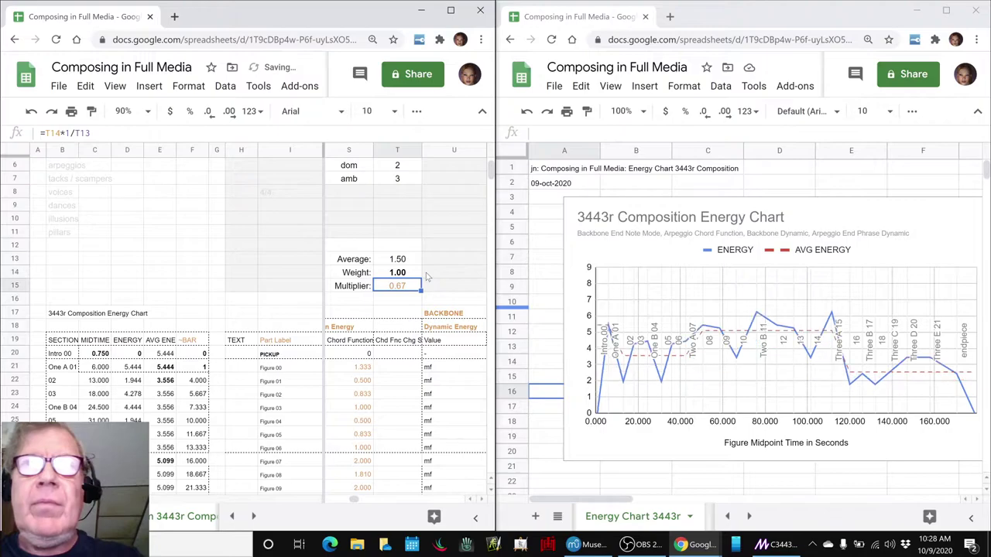
Set the Backbone End Note Mode weight to 0, watch the chart flatten, then restore it to 1.
key("Left")
key("Left")
key("Left")
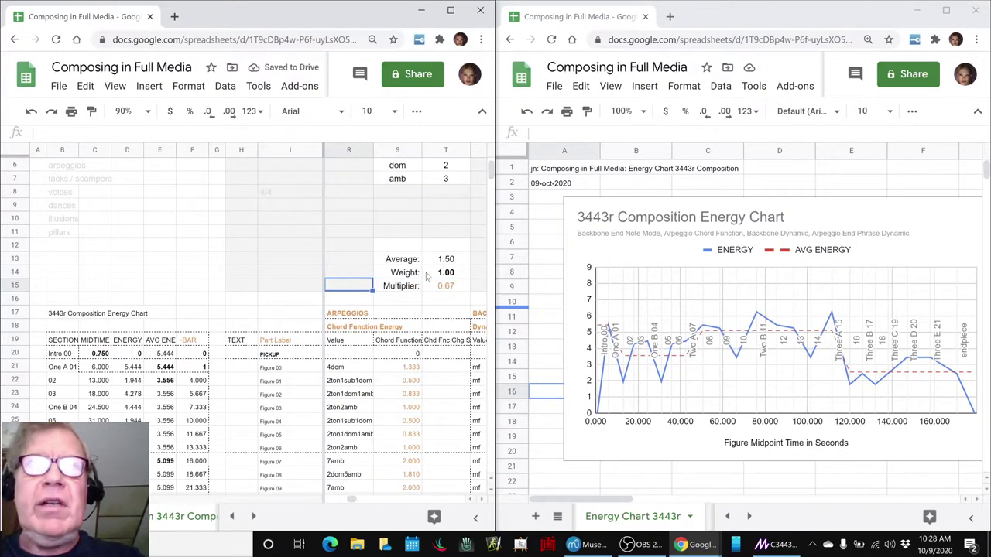
key("Left")
key("Left")
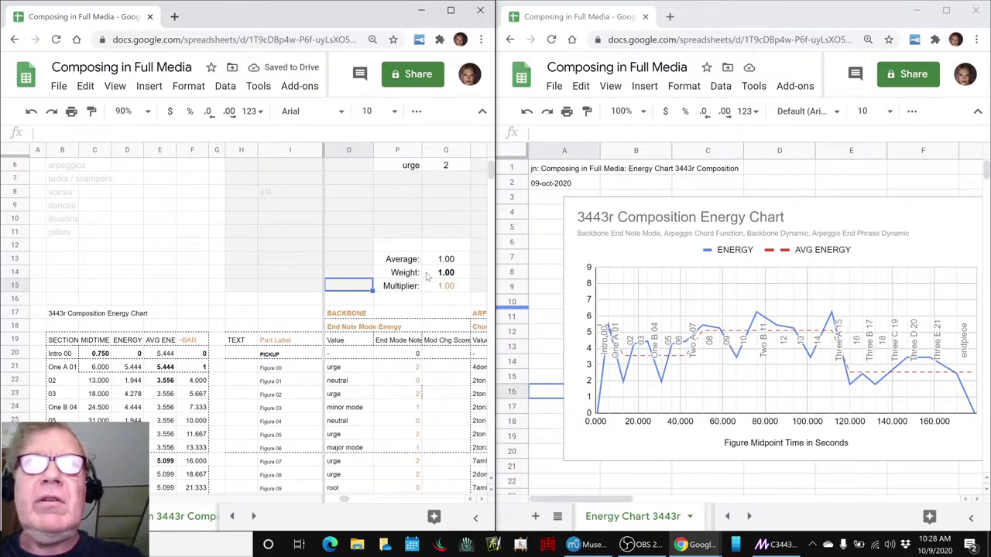
key("Right")
key("Right")
key("Up")
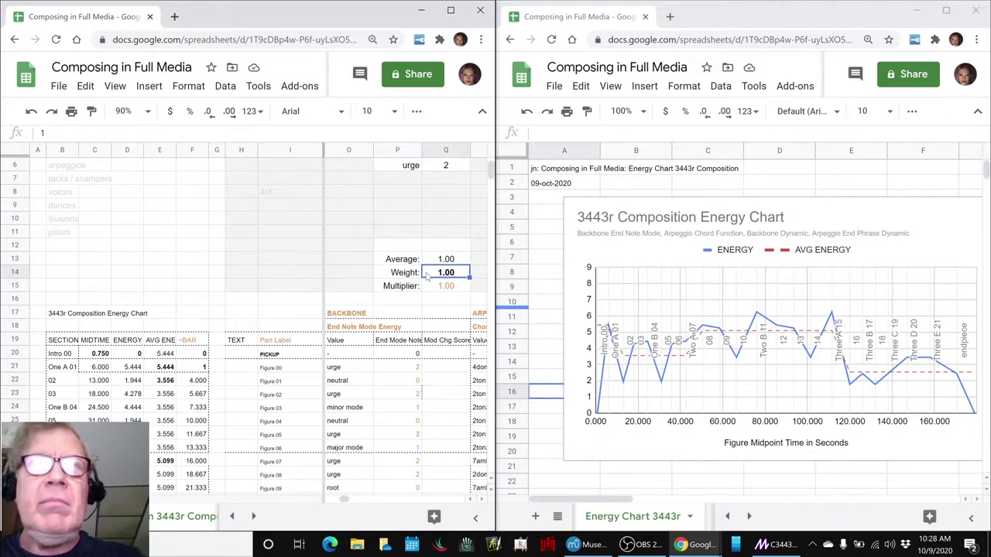
type("0")
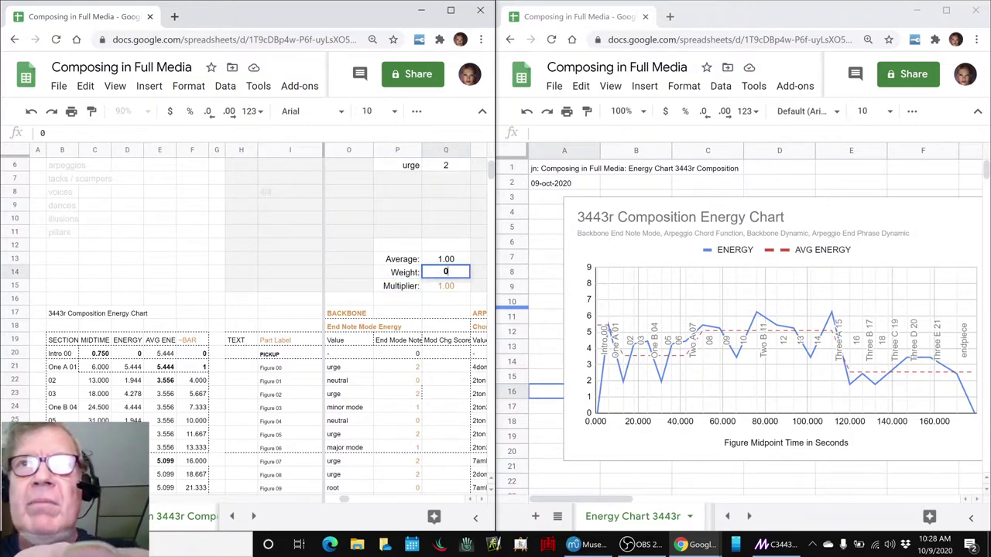
key("Return")
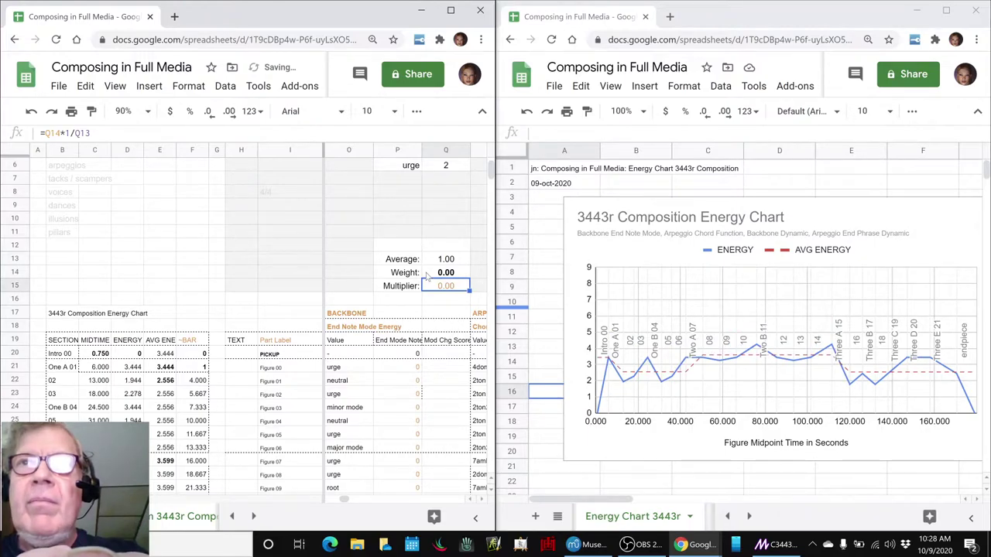
key("Up")
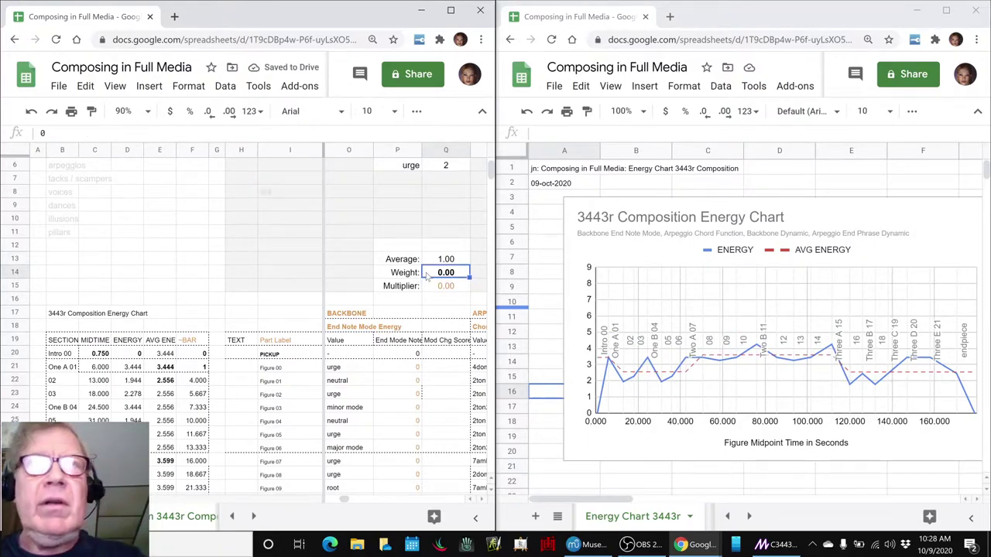
type("1")
key("Return")
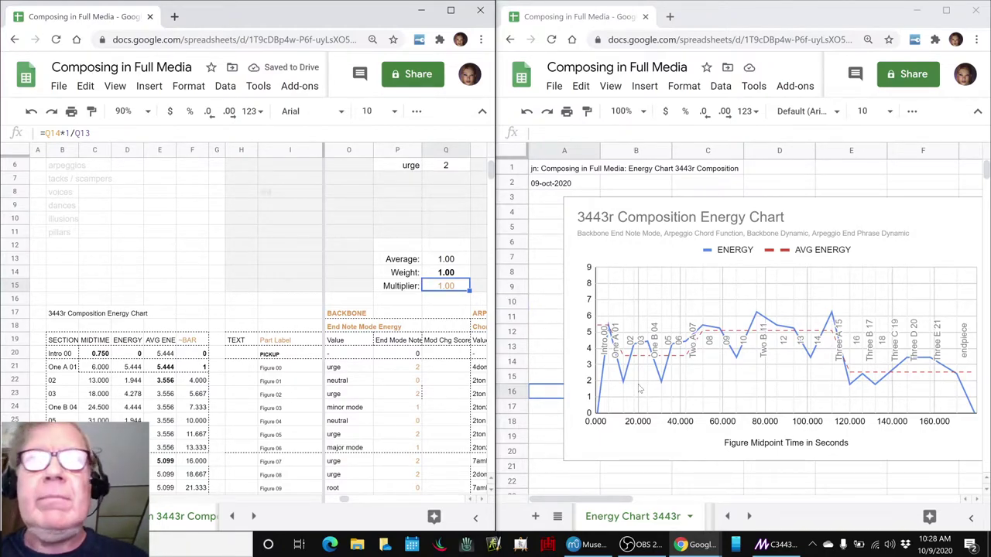
Switch to the session notes and highlight the syncopation and solo arpeggio ideas in B33 and B34.
key("alt+Tab")
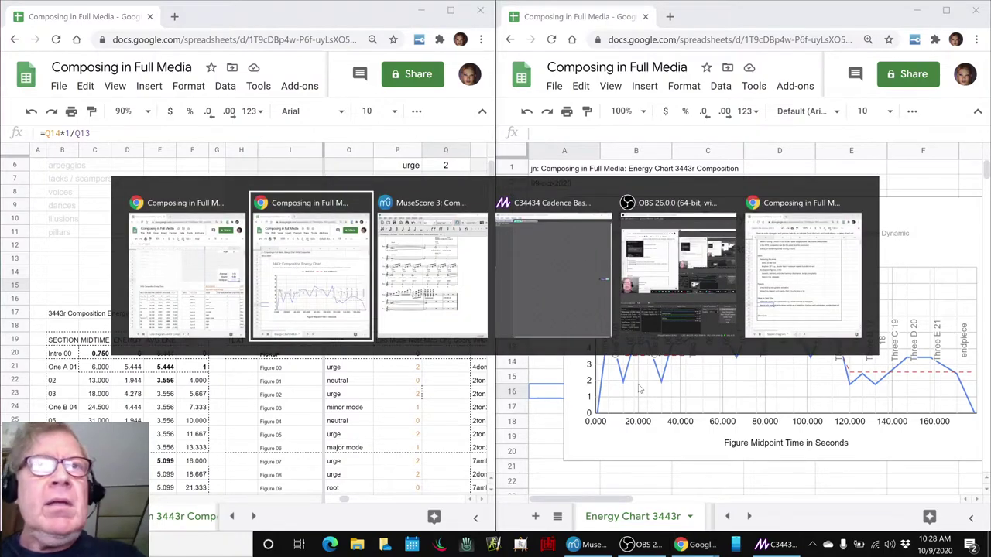
key("alt+Tab")
key("alt+Tab")
key("alt+Tab")
key("alt+Tab")
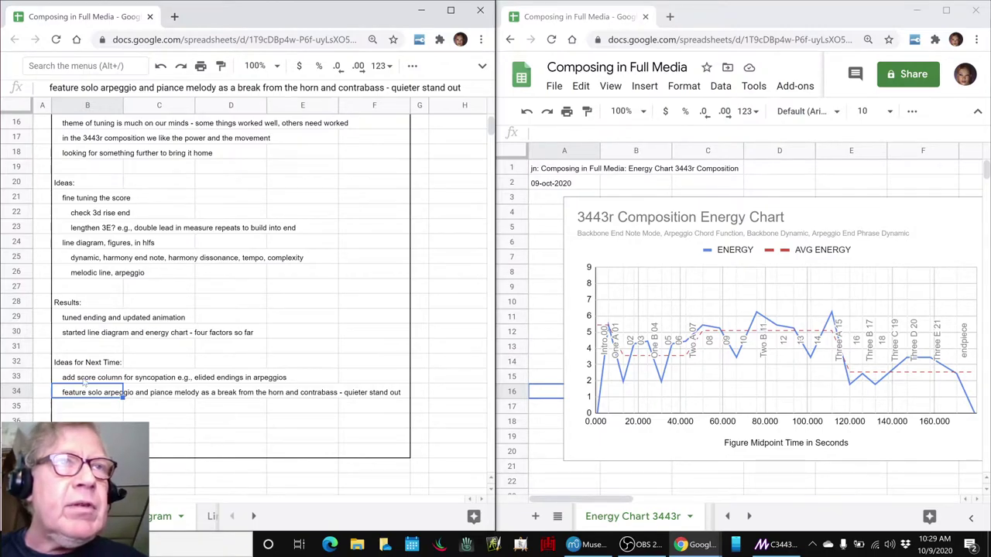
left_click(88, 377)
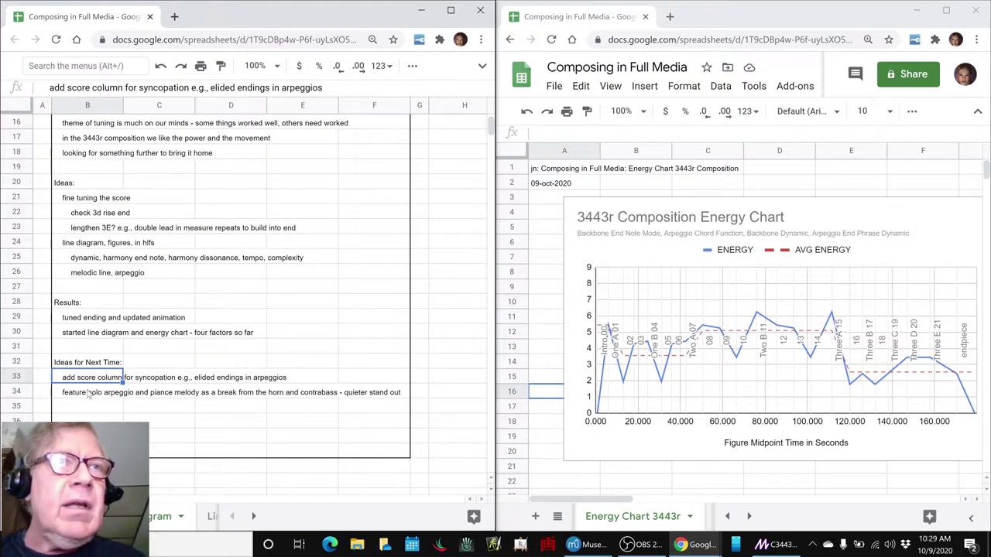
left_click(89, 392)
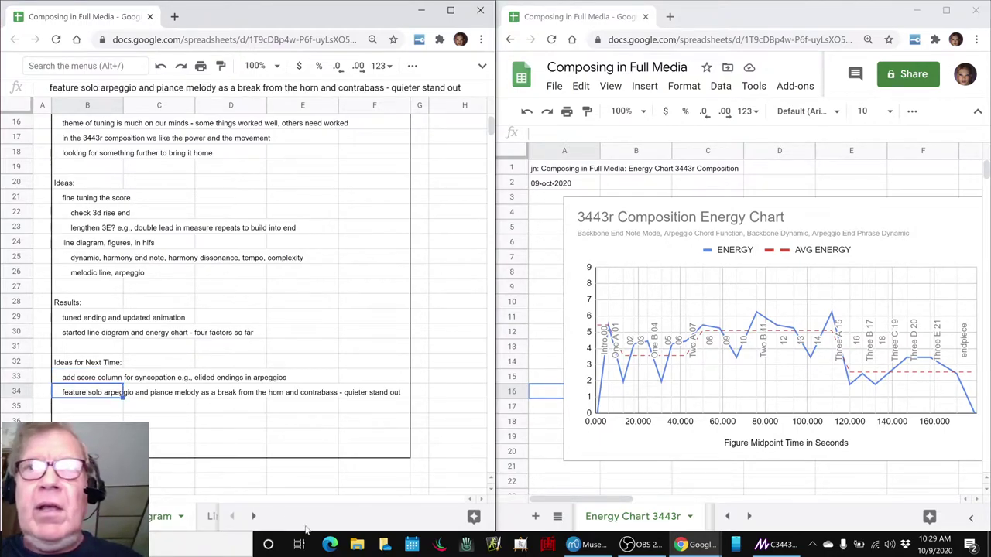
Bring up the MuseScore ARPEGGIOS score, select measure 48 and start playback from there.
left_click(783, 545)
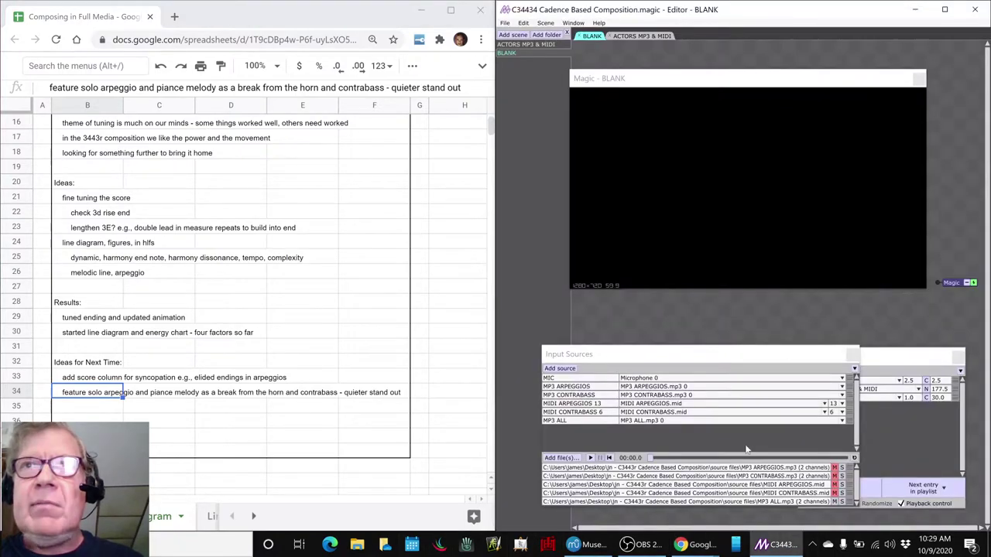
left_click(592, 548)
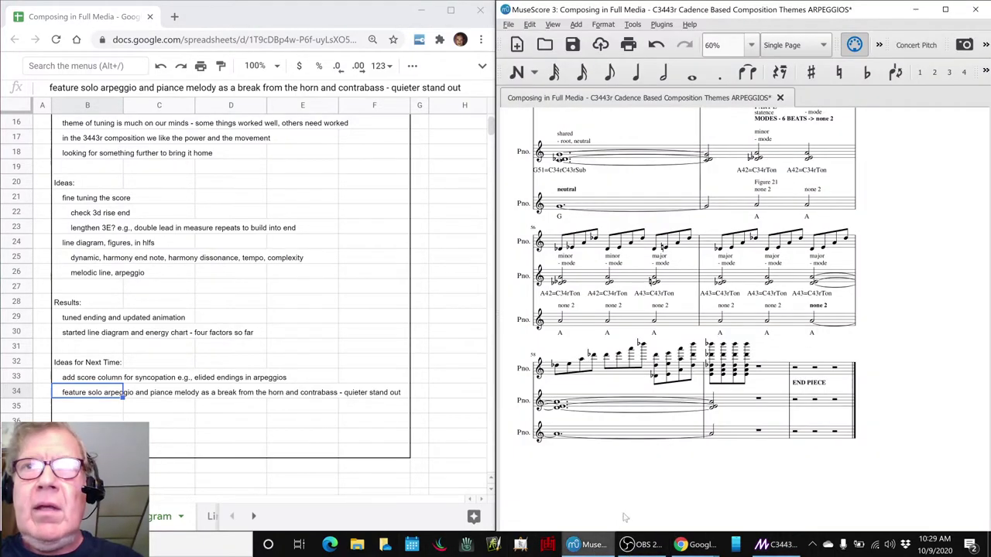
scroll(665, 397, "up", 3)
scroll(666, 398, "up", 4)
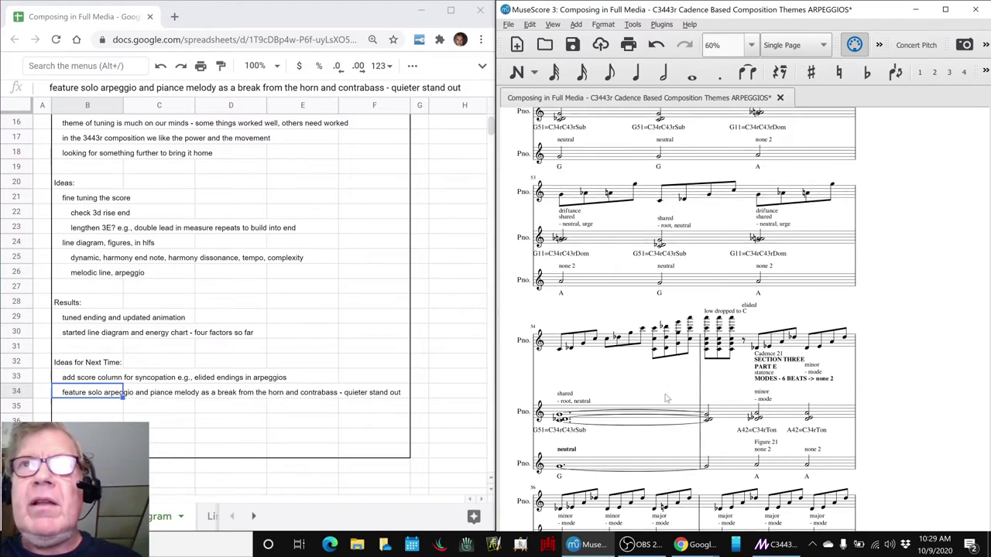
scroll(666, 397, "up", 4)
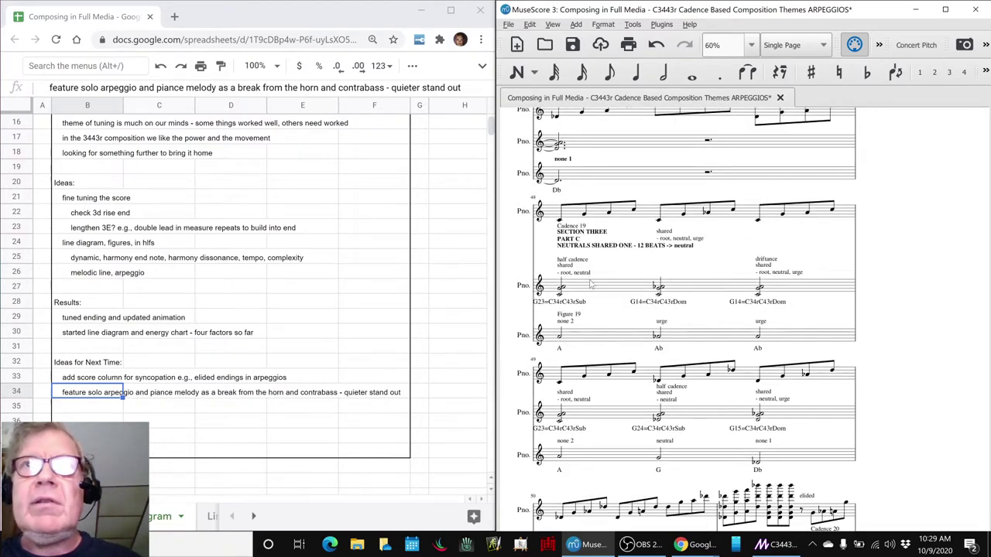
left_click(593, 288)
left_click(902, 363)
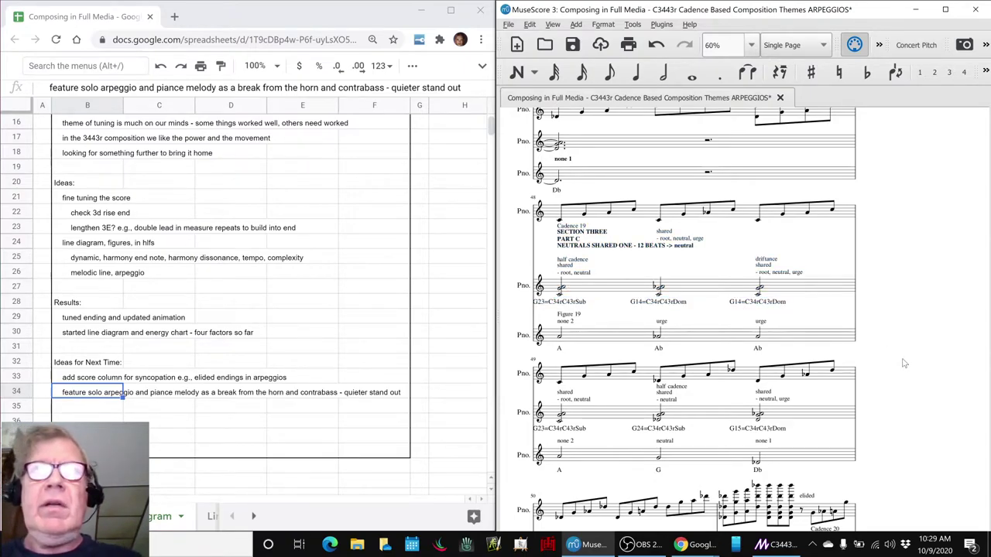
key("space")
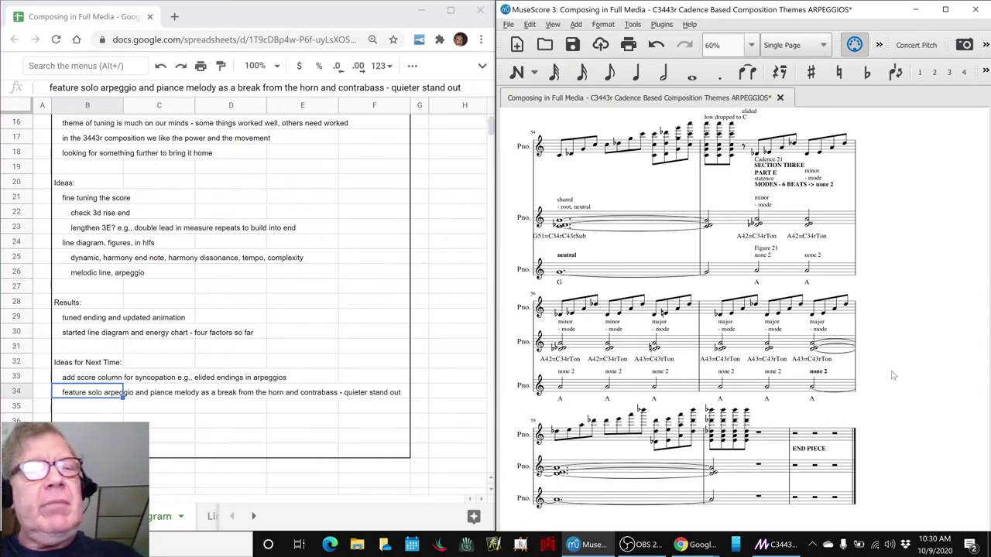
Switch to the OBS Studio 26.0.0 window with Alt+Tab.
key("alt+Tab")
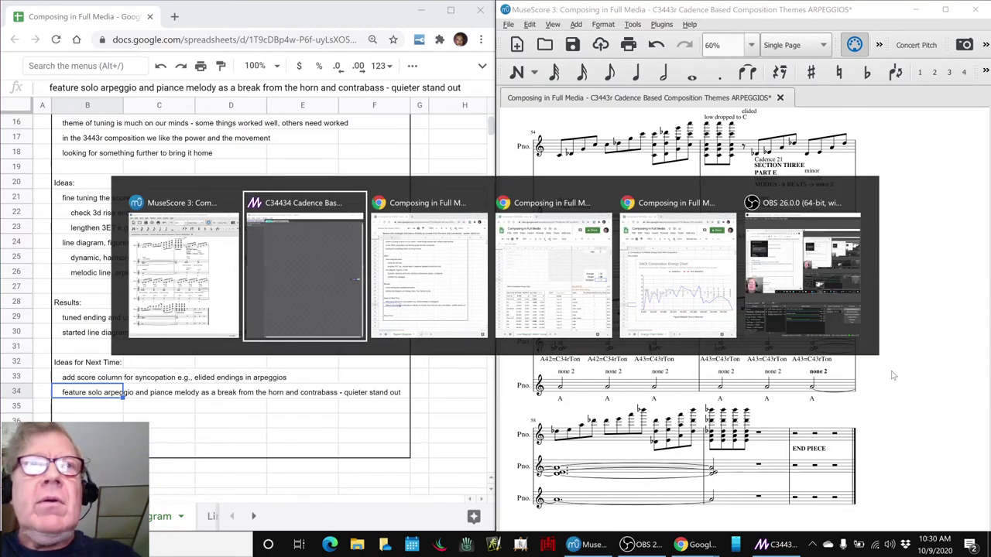
key("alt+Tab")
key("alt+Tab")
key("alt+Tab")
key("alt+Tab")
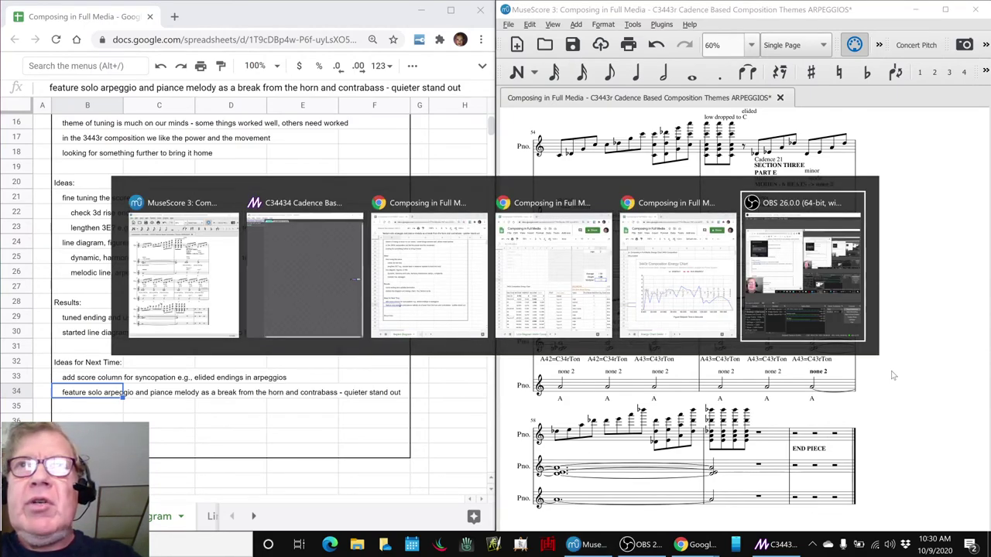